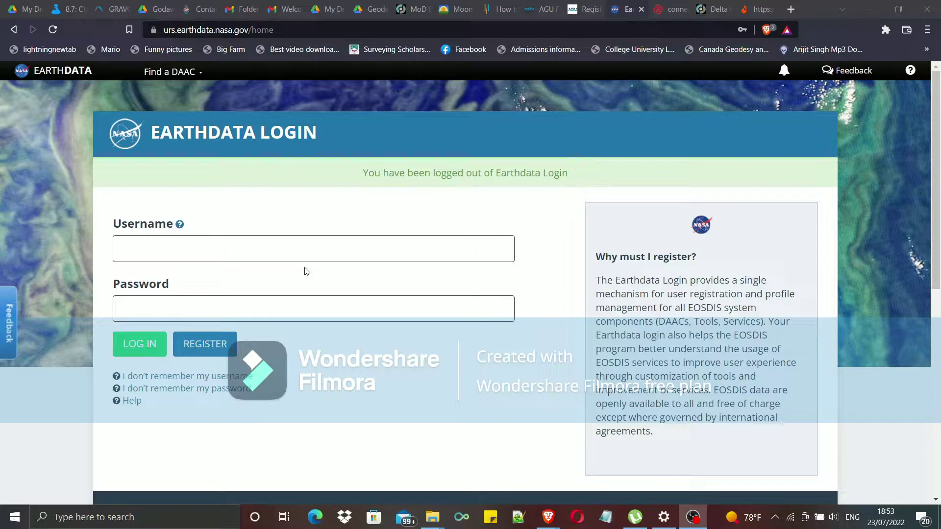
# Step: Bring the browser forward and open the Earthdata Login profile registration page
pyautogui.scroll(-1, 313, 250)
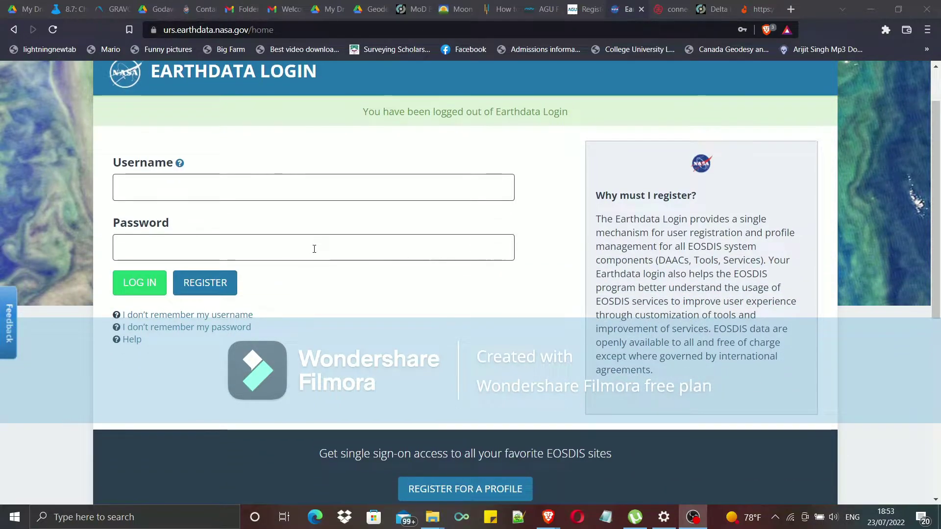
pyautogui.scroll(1, 314, 249)
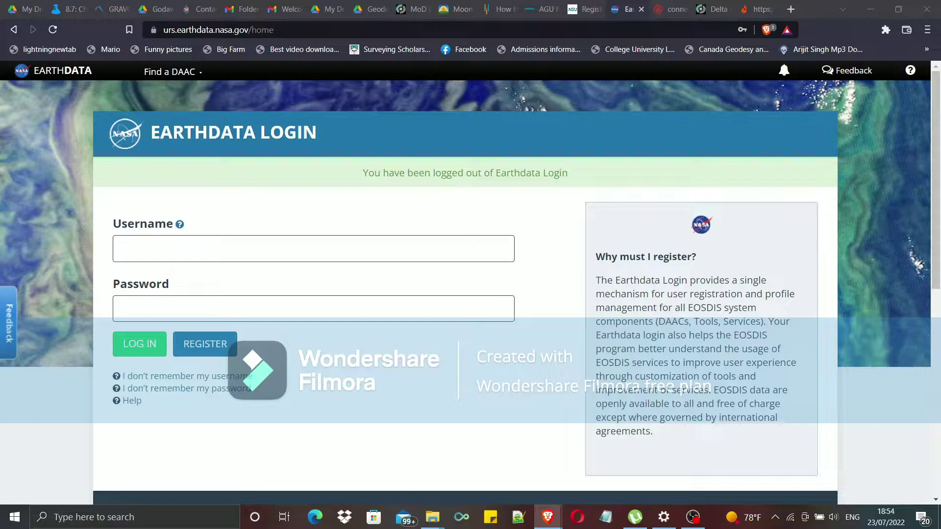
pyautogui.click(396, 372)
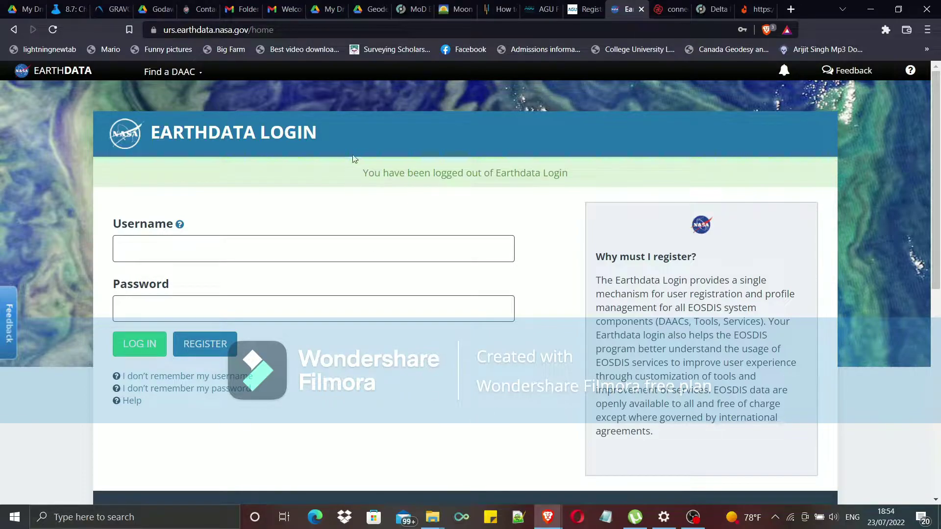
pyautogui.click(216, 36)
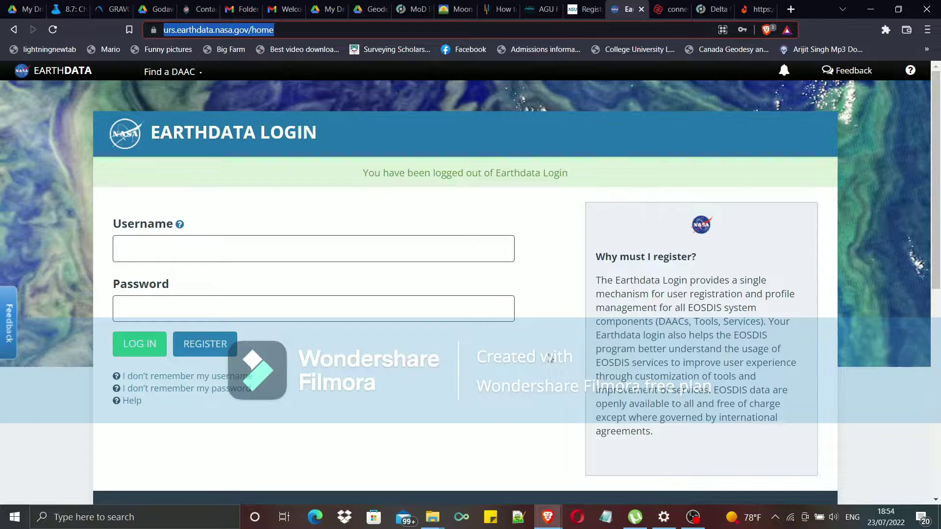
pyautogui.scroll(-1, 469, 353)
pyautogui.scroll(-1, 469, 353)
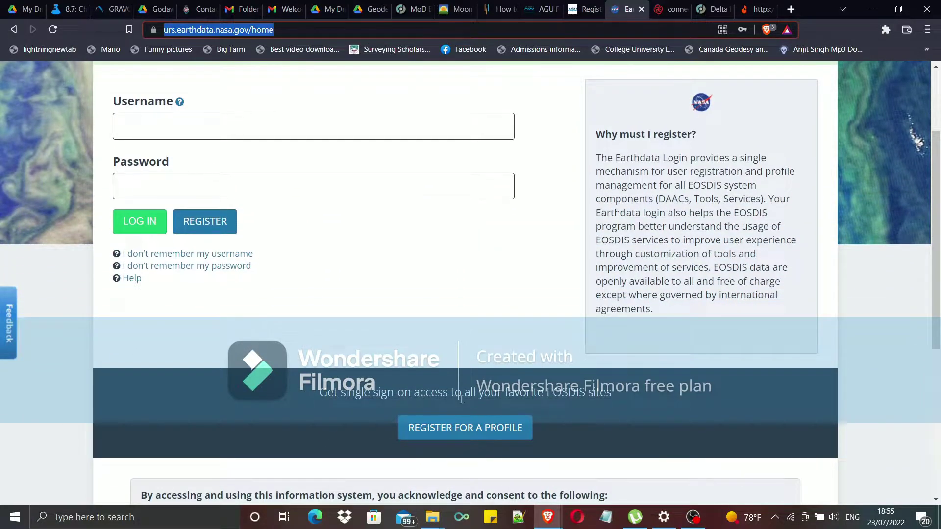
pyautogui.click(468, 433)
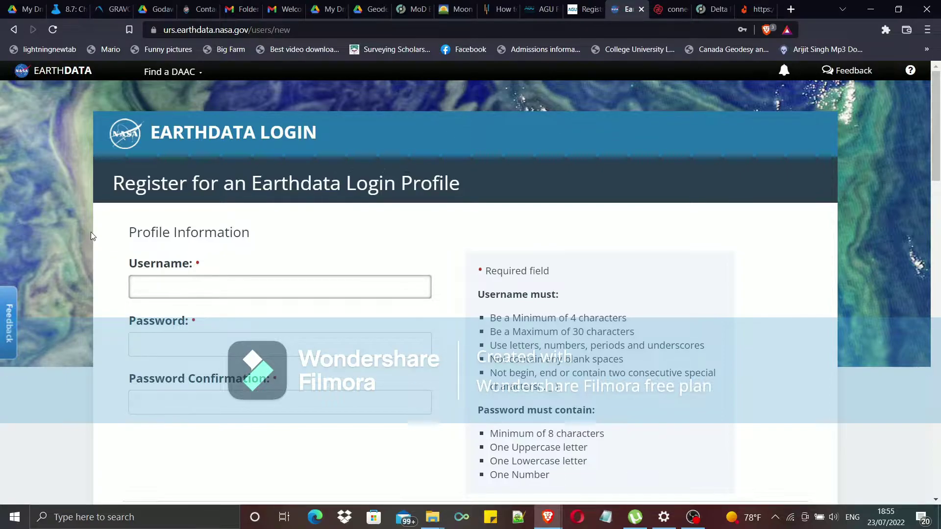
pyautogui.click(55, 248)
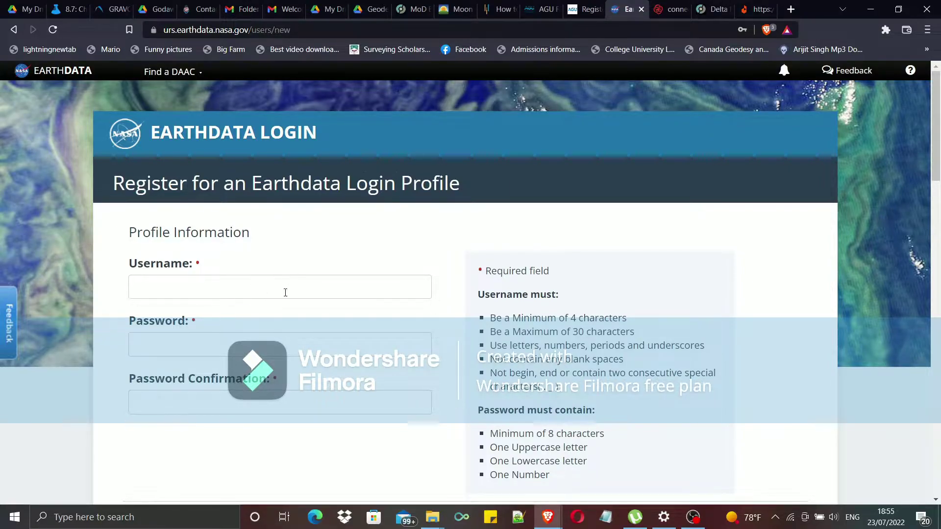
# Step: Enter the new username, the account password and the matching password confirmation
pyautogui.click(244, 285)
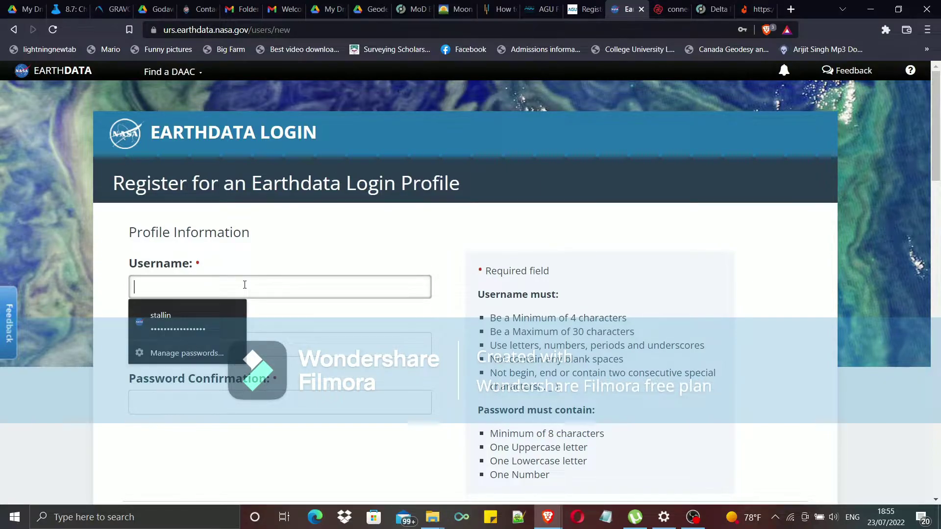
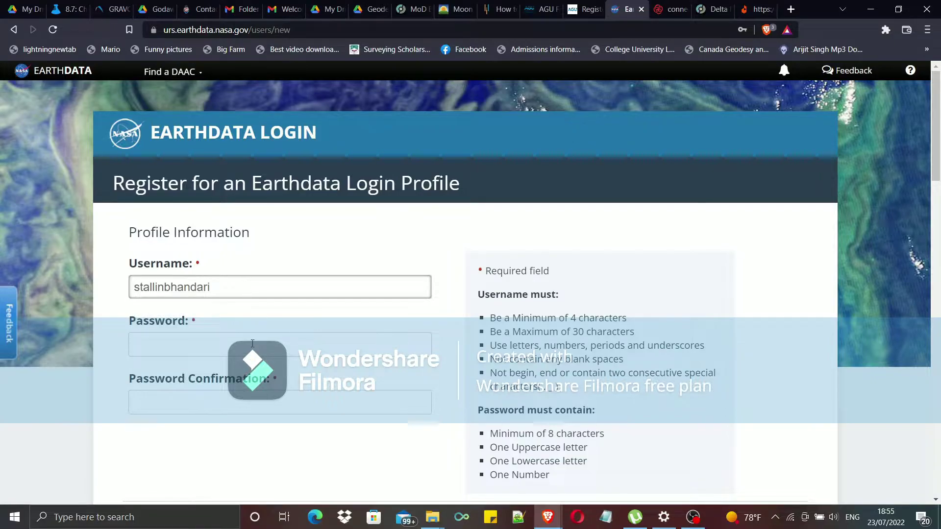
pyautogui.click(253, 344)
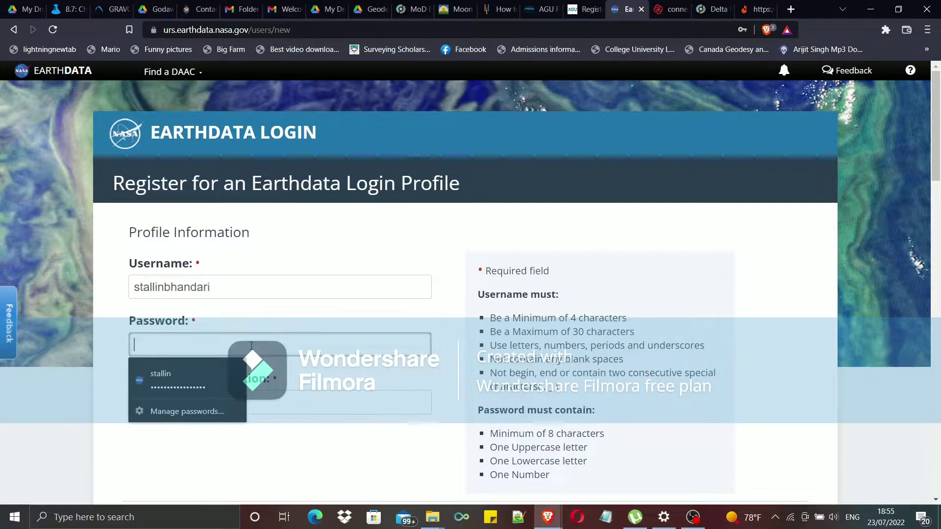
pyautogui.write('•••')
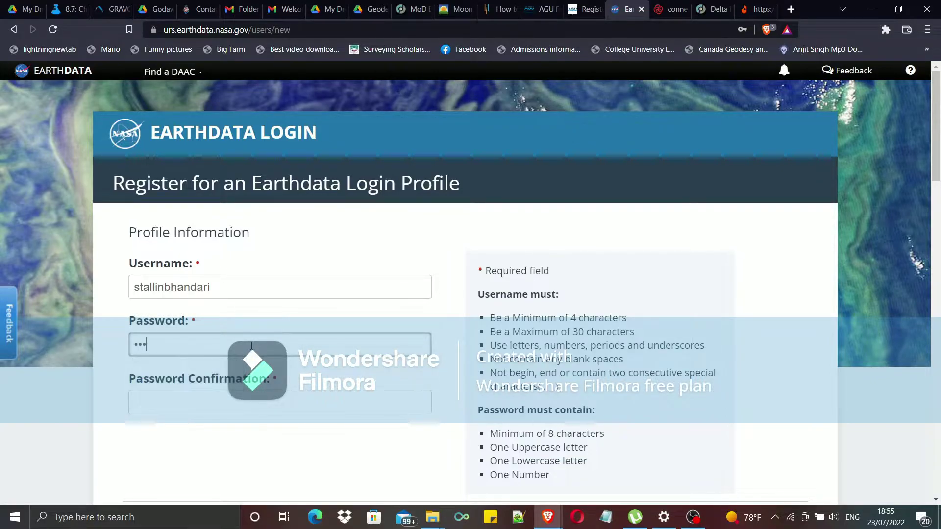
pyautogui.write('•••••••••••••')
pyautogui.press('Tab')
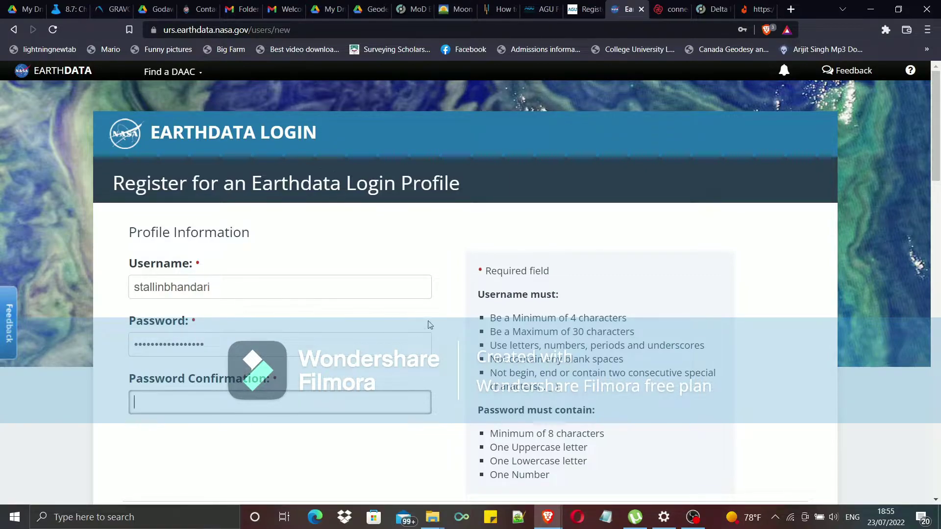
pyautogui.scroll(-1, 430, 325)
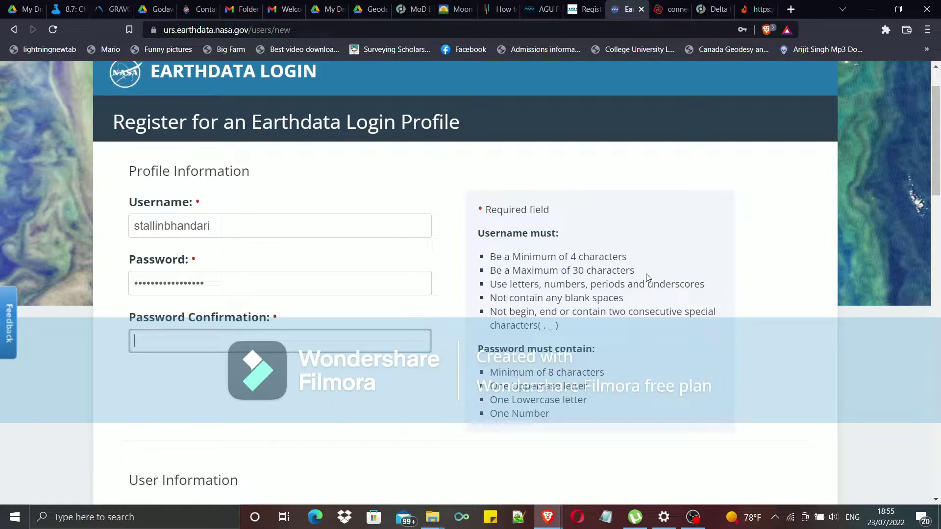
pyautogui.click(224, 349)
# Step: Fill in first name, last name and e-mail address using the browser's autofill suggestions
pyautogui.scroll(-4, 235, 342)
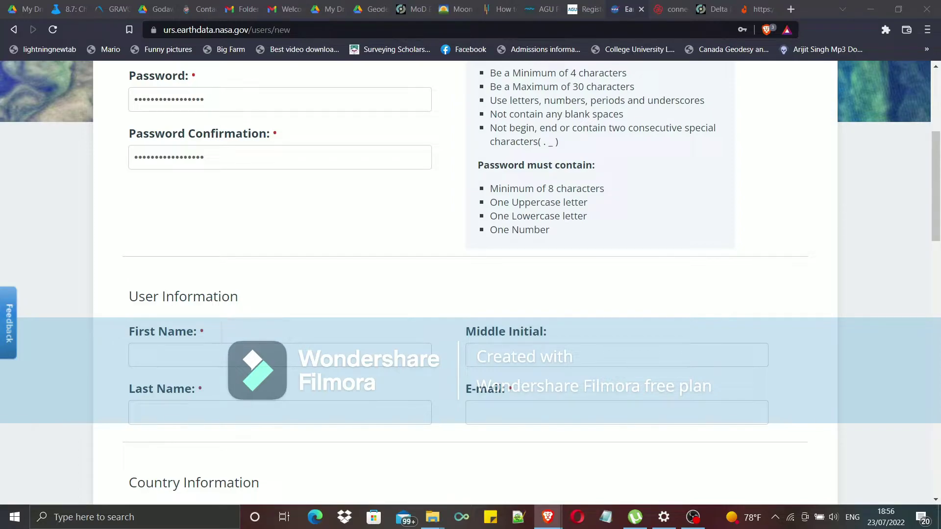
pyautogui.click(223, 356)
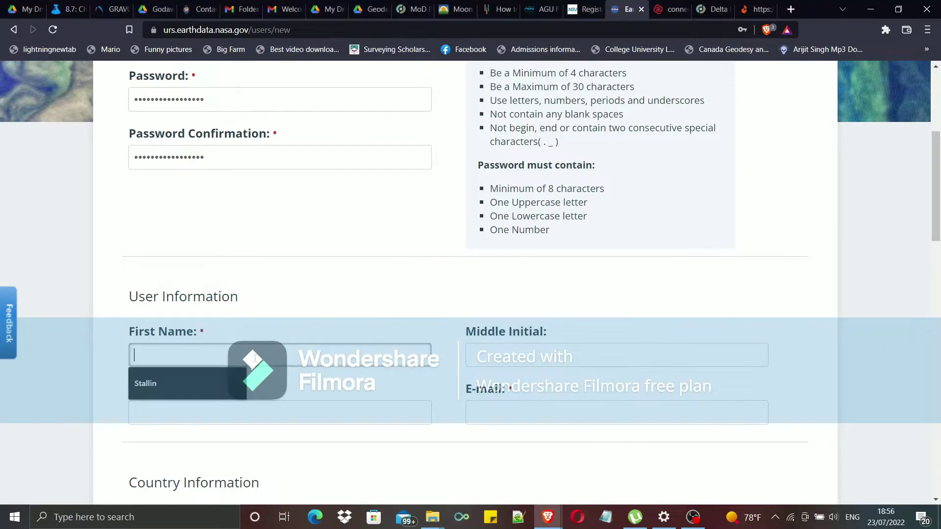
pyautogui.click(222, 387)
pyautogui.click(338, 414)
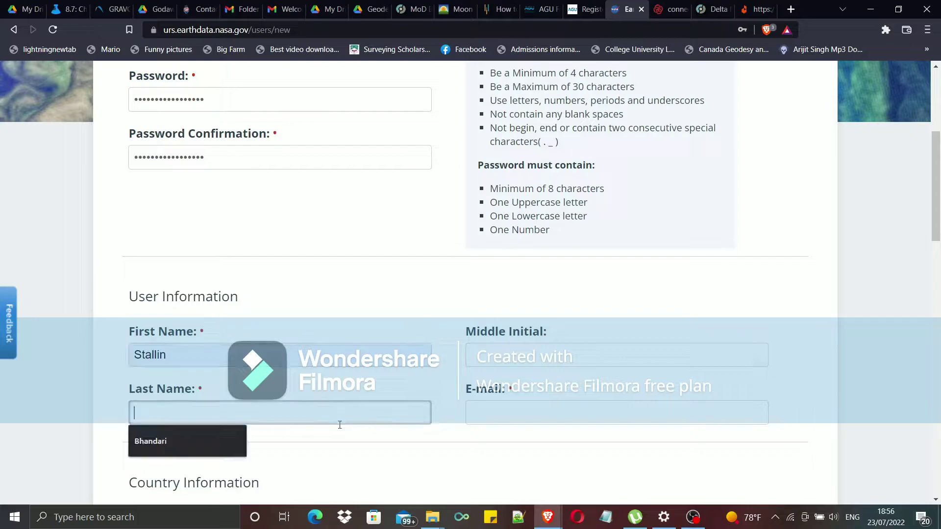
pyautogui.click(174, 452)
pyautogui.scroll(-2, 519, 279)
pyautogui.click(520, 291)
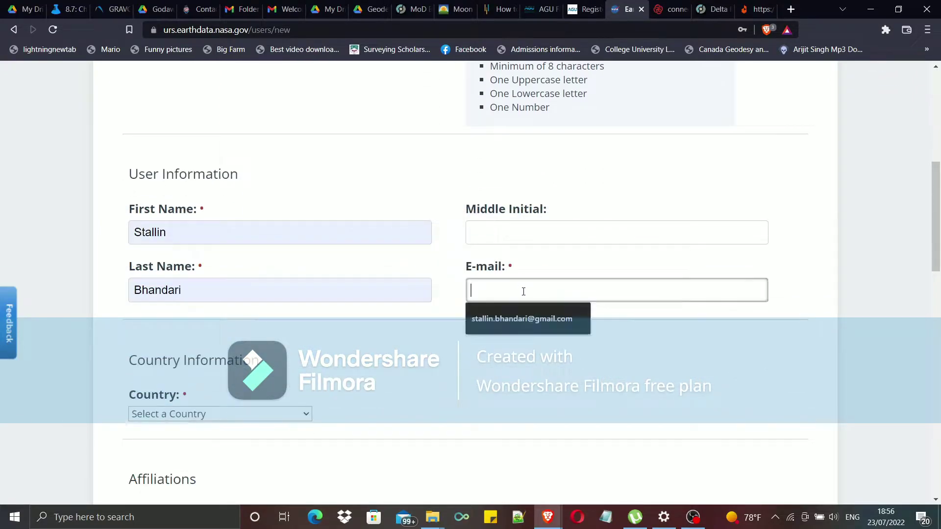
pyautogui.click(516, 332)
# Step: Set the Country dropdown to Nepal
pyautogui.scroll(-1, 304, 344)
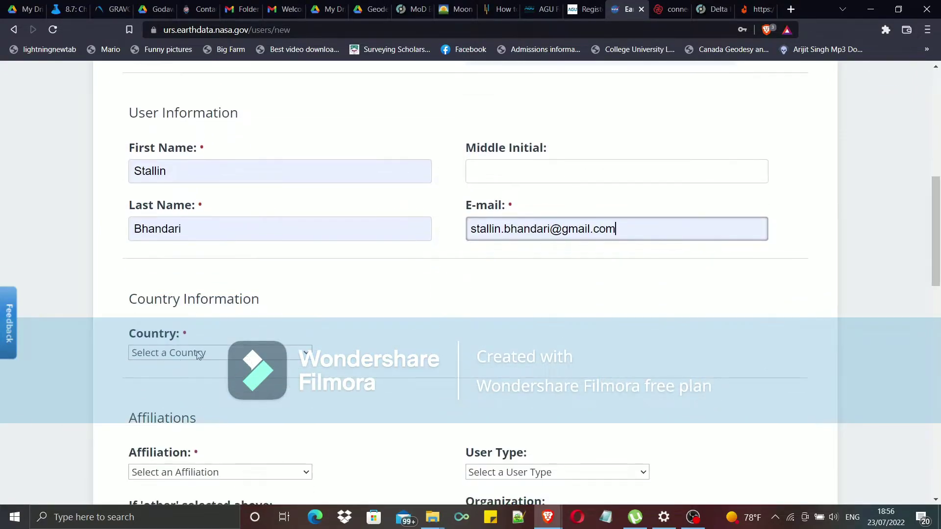
pyautogui.click(200, 357)
pyautogui.write('nepal')
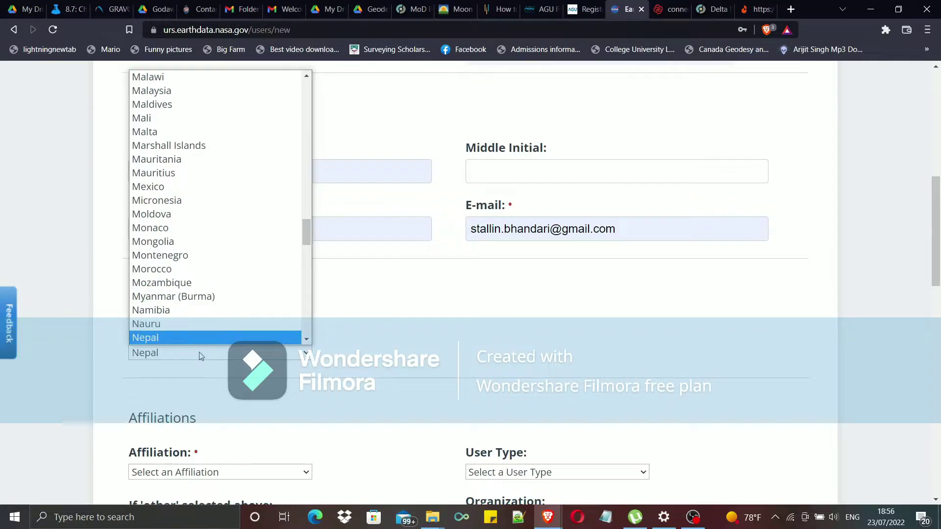
pyautogui.press('Return')
# Step: Set Affiliation to Government and User Type to Public User
pyautogui.scroll(-3, 206, 353)
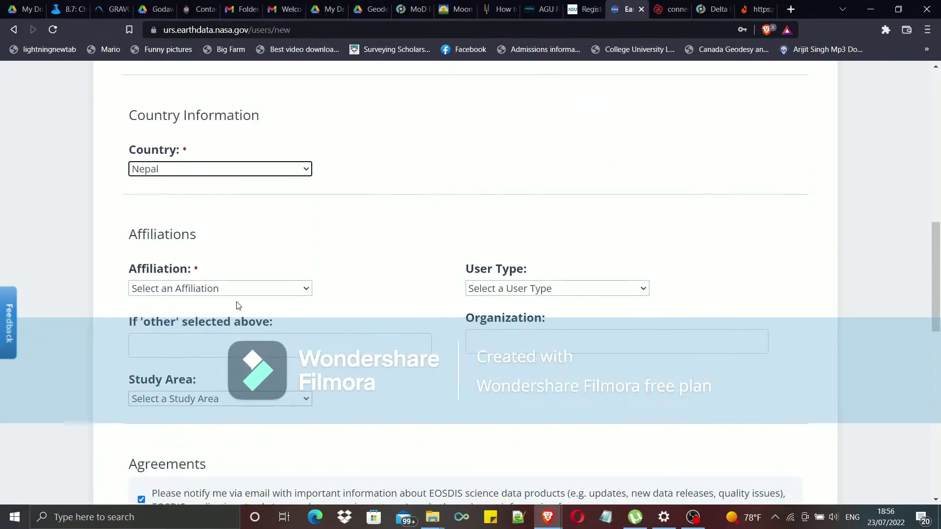
pyautogui.click(245, 289)
pyautogui.click(295, 315)
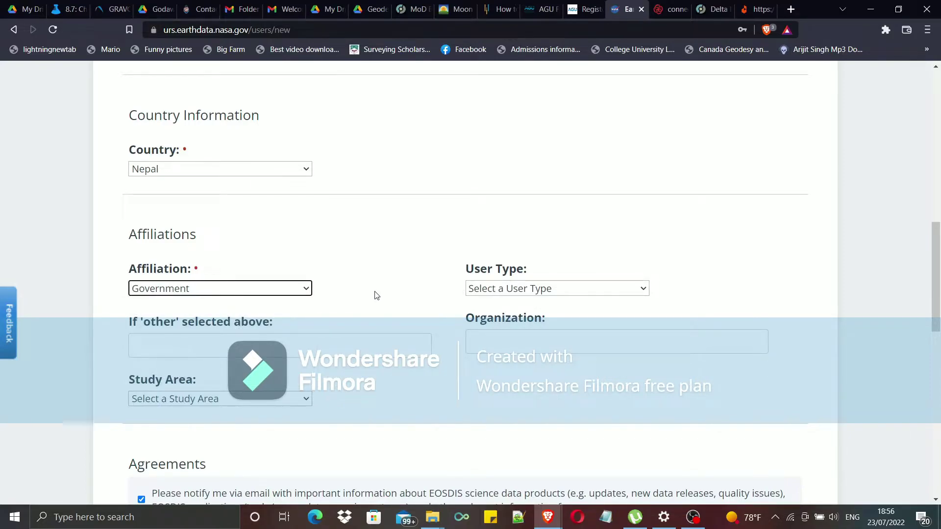
pyautogui.click(514, 289)
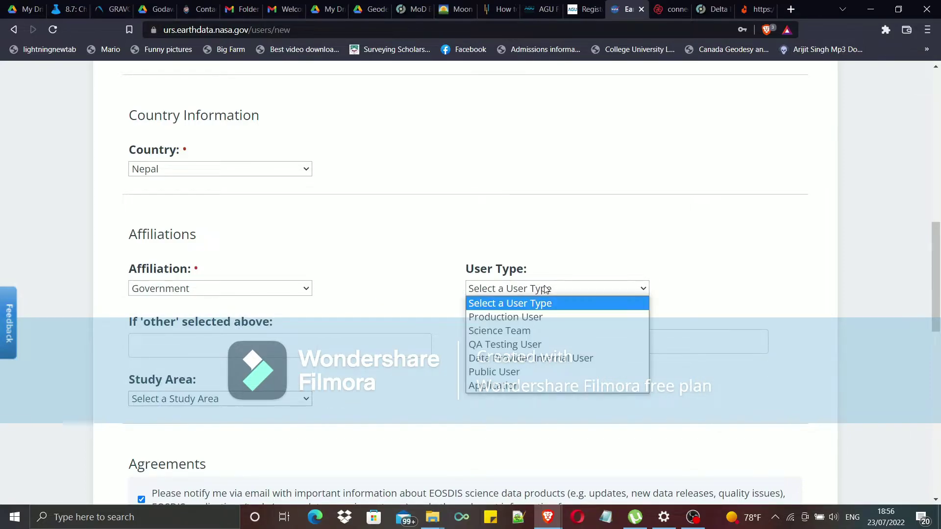
pyautogui.click(498, 372)
# Step: Set Organization to 'Survey Department' and Study Area to Other
pyautogui.click(539, 344)
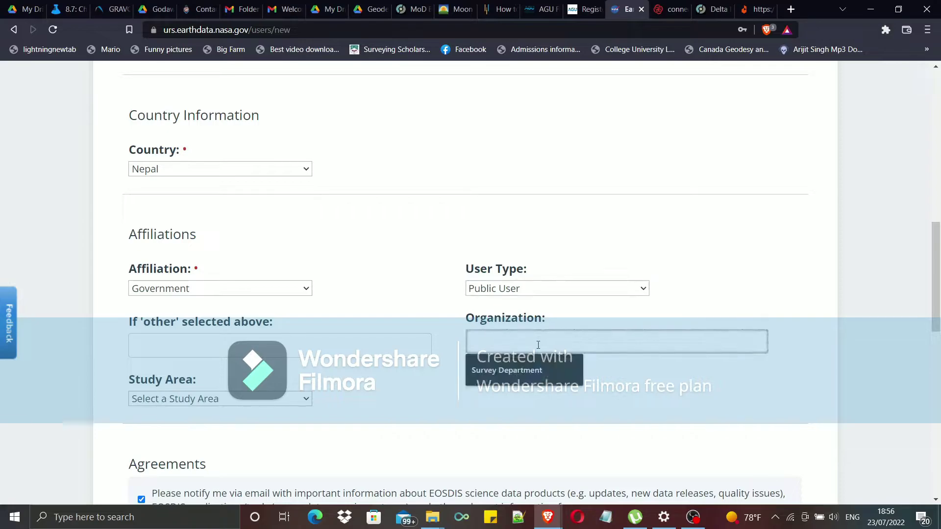
pyautogui.click(510, 370)
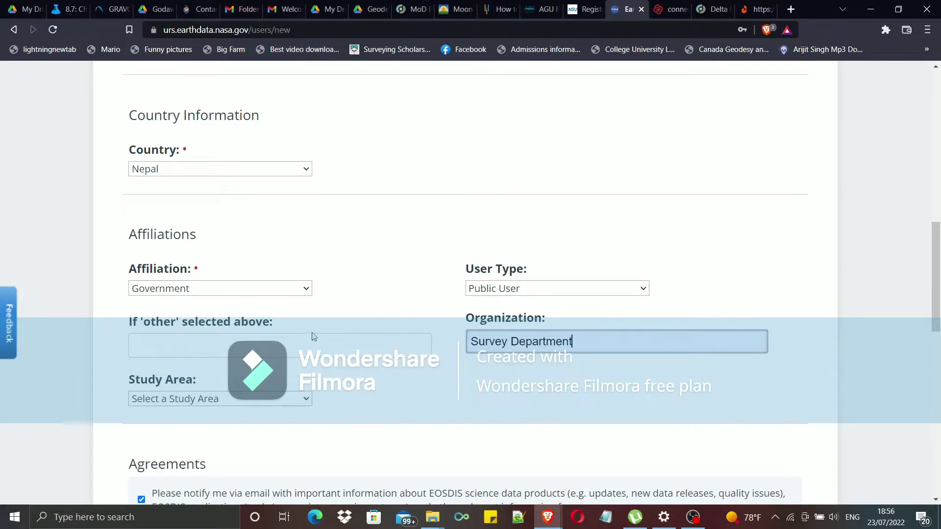
pyautogui.scroll(-2, 314, 336)
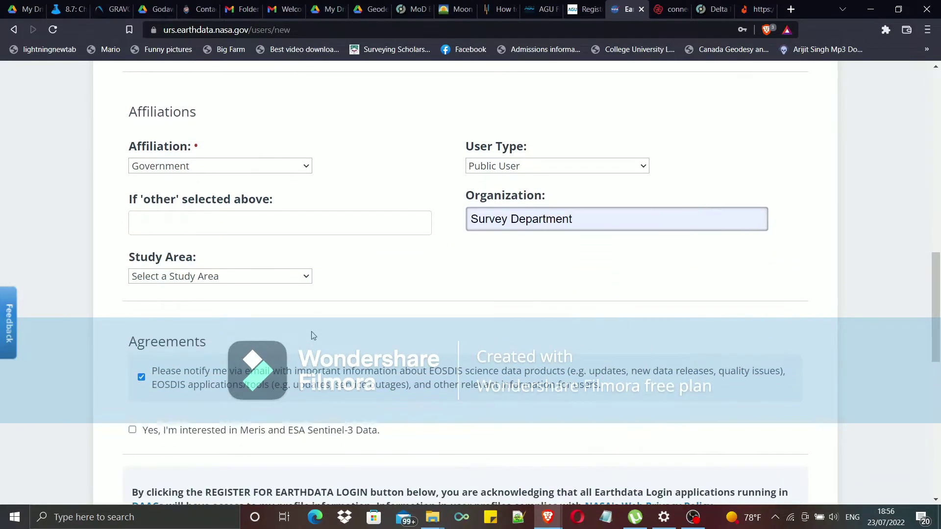
pyautogui.click(304, 278)
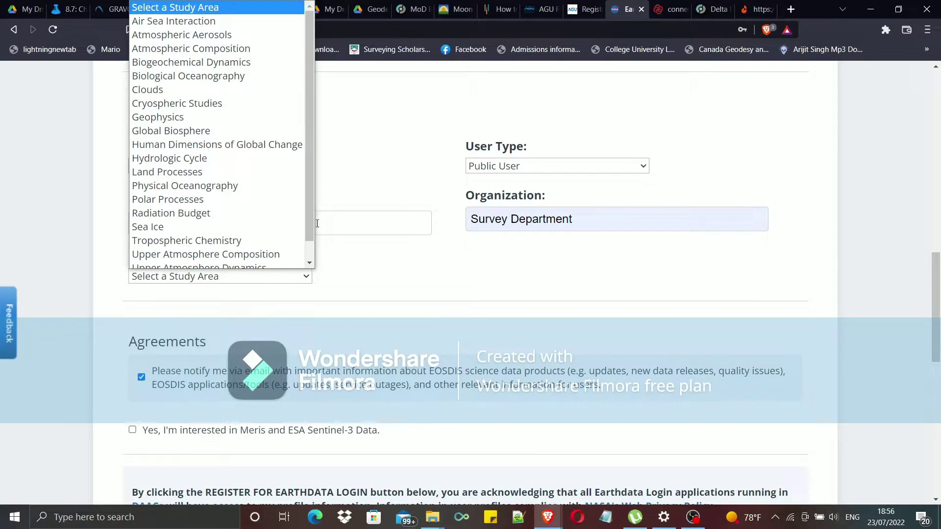
pyautogui.moveTo(309, 221); pyautogui.dragTo(310, 252)
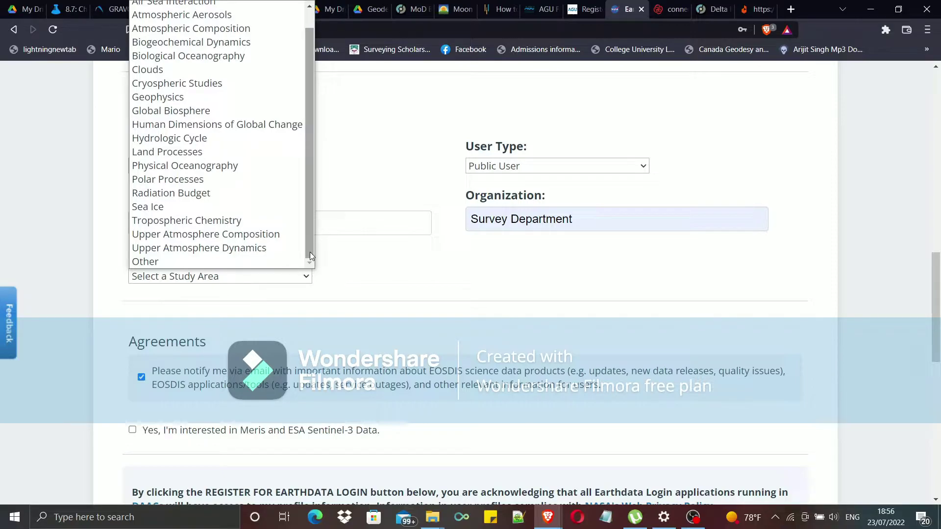
pyautogui.click(196, 262)
pyautogui.scroll(-4, 260, 282)
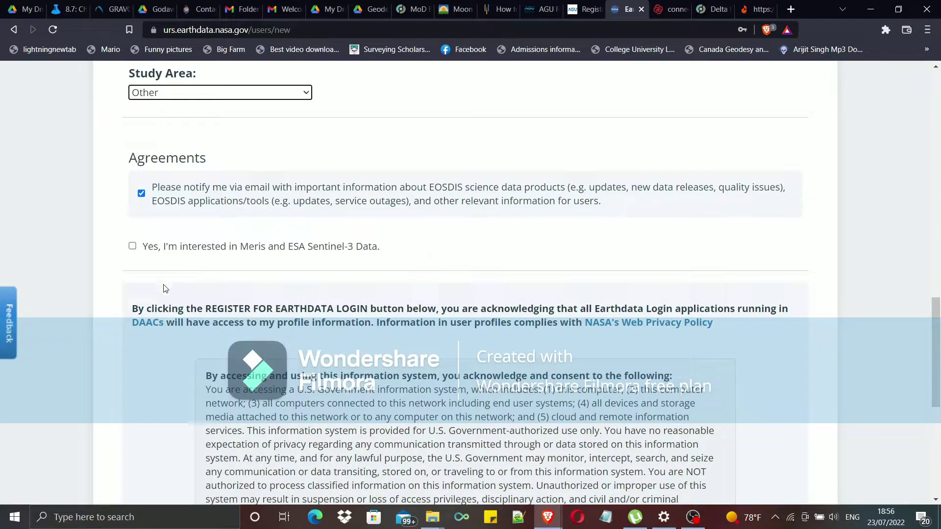
pyautogui.click(102, 302)
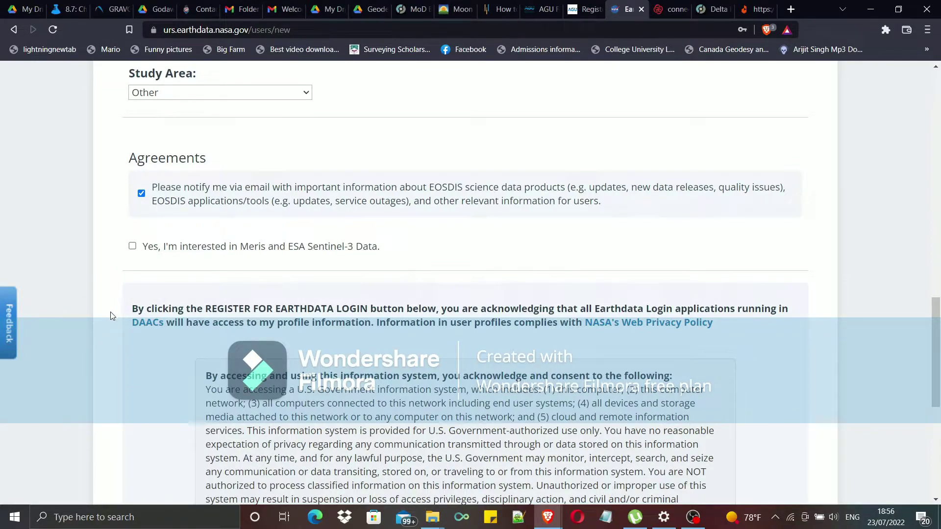
pyautogui.scroll(-1, 111, 316)
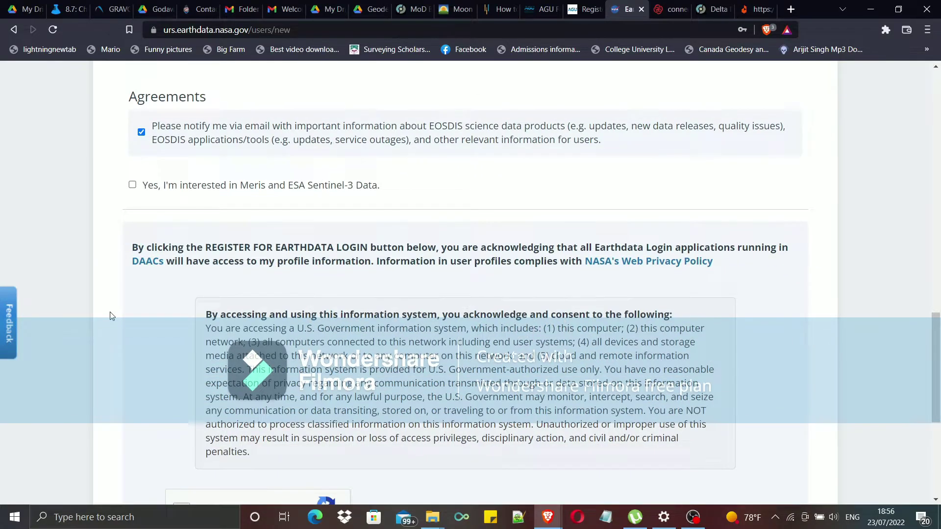
pyautogui.scroll(-5, 110, 315)
pyautogui.scroll(4, 109, 315)
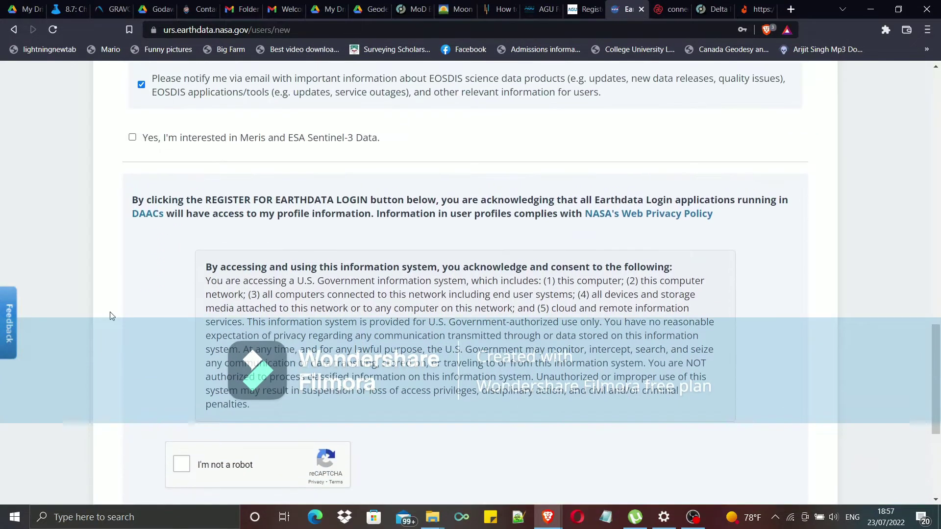
pyautogui.scroll(-2, 109, 314)
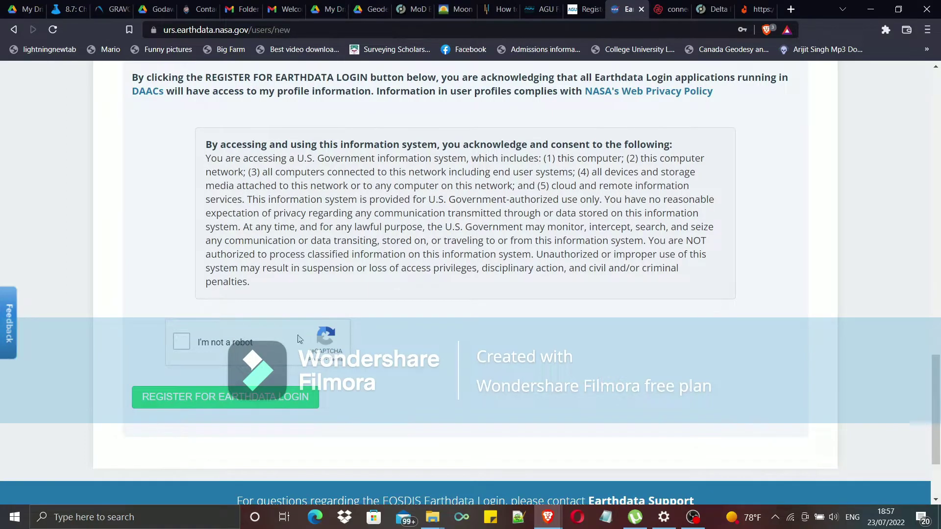
# Step: Tick 'I'm not a robot', submit the registration, and switch to the Gmail inbox
pyautogui.click(181, 344)
pyautogui.click(226, 398)
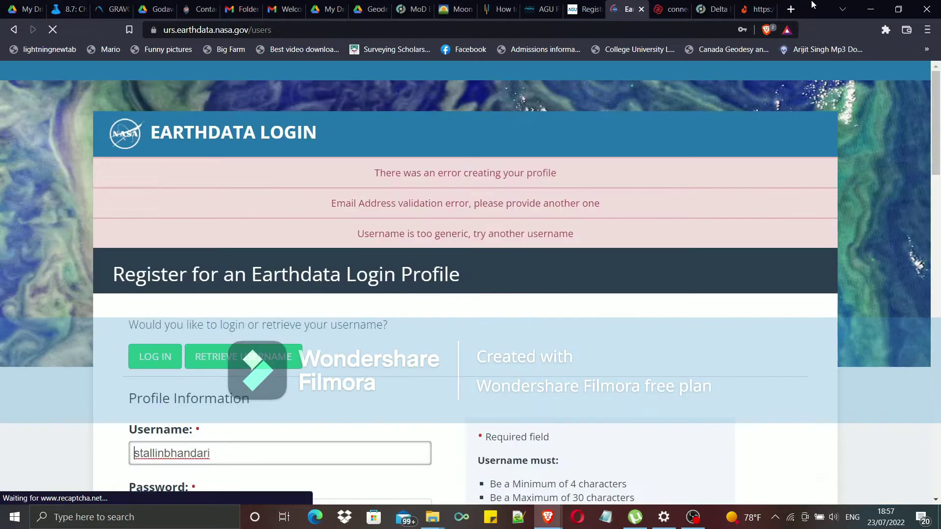
pyautogui.click(284, 9)
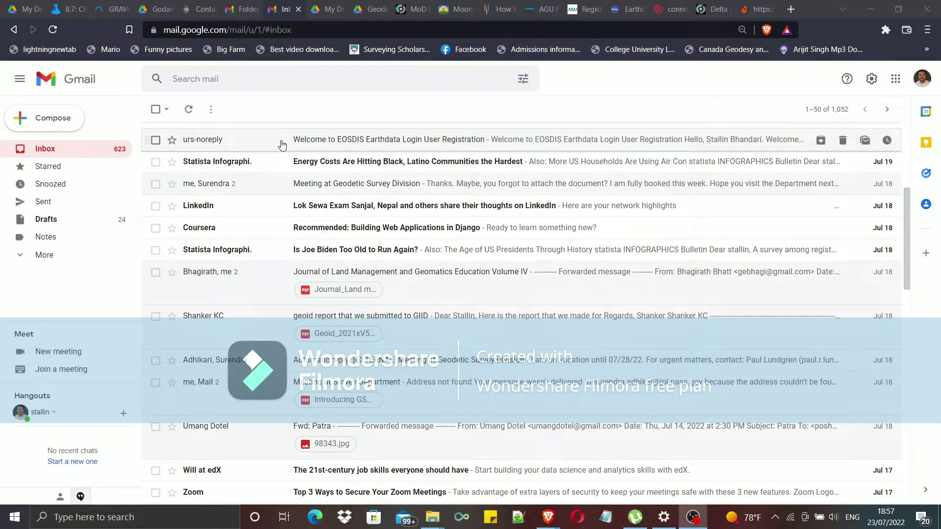
# Step: Open the 'Welcome to EOSDIS Earthdata Login User Registration' email and follow its email_verifications link
pyautogui.click(343, 143)
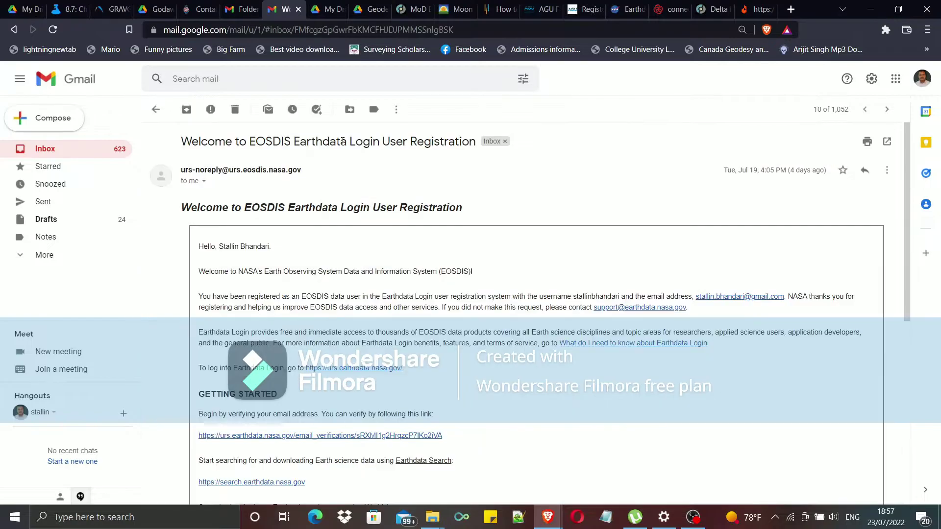
pyautogui.scroll(-2, 351, 228)
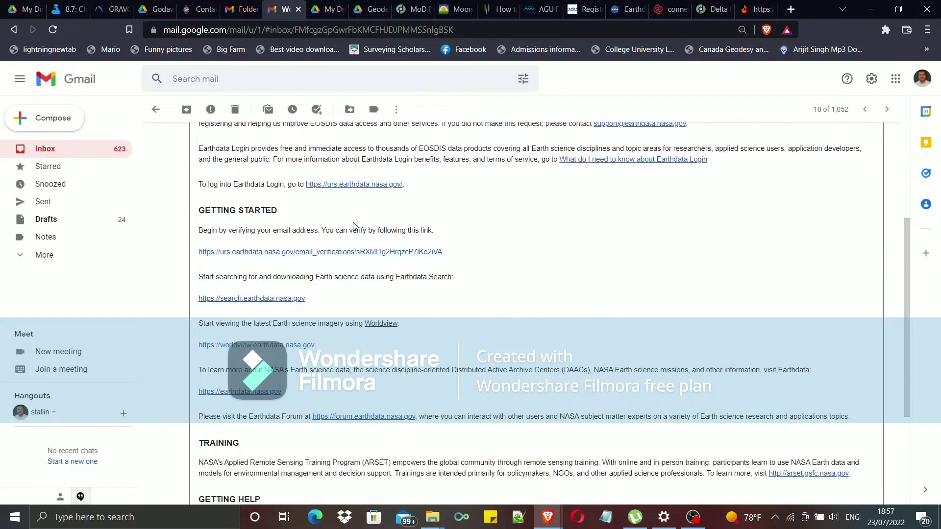
pyautogui.scroll(-1, 349, 227)
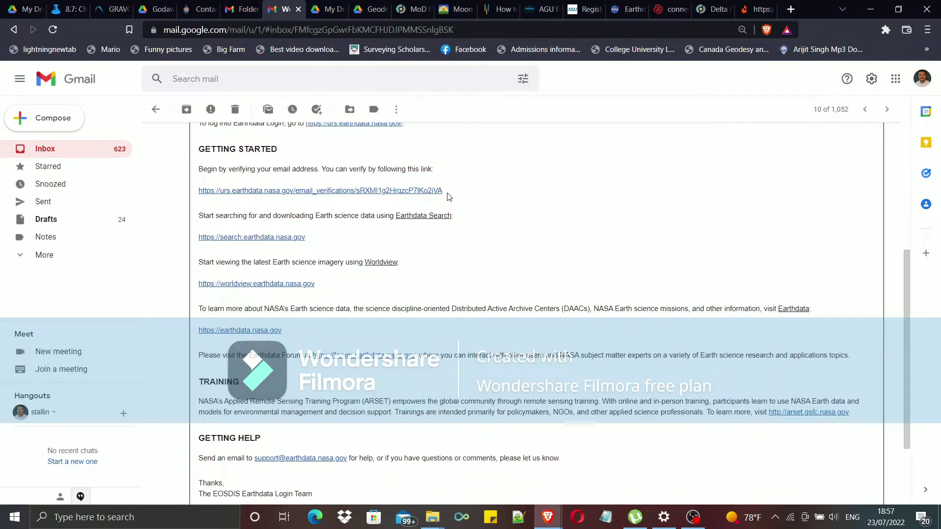
pyautogui.moveTo(447, 197); pyautogui.dragTo(201, 169)
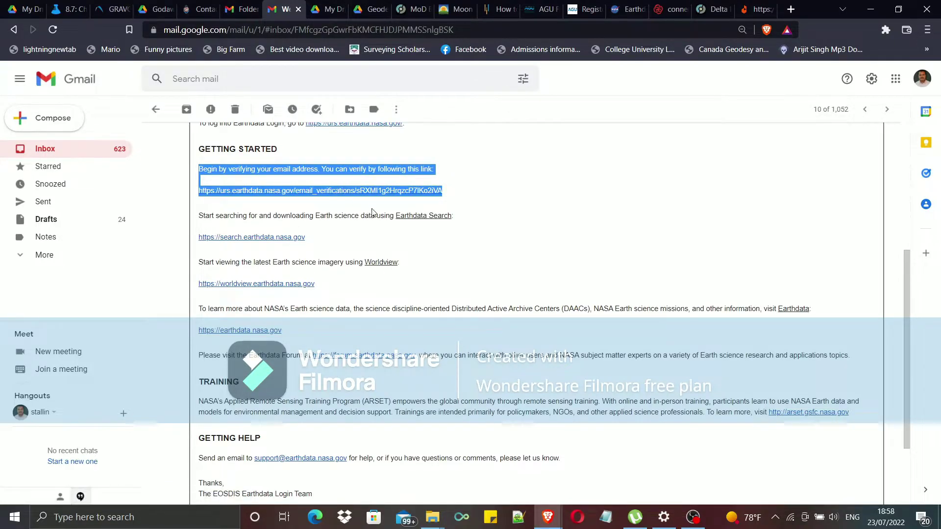
pyautogui.click(506, 200)
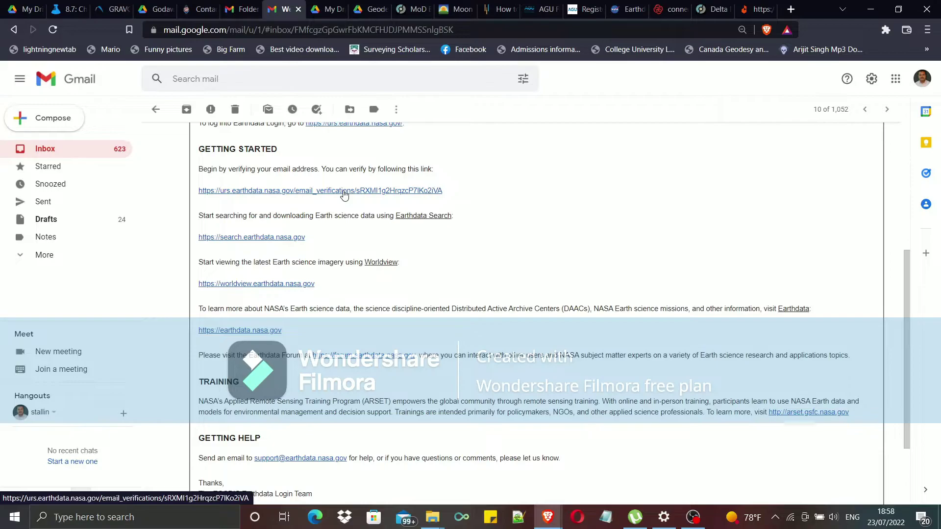
pyautogui.click(345, 191)
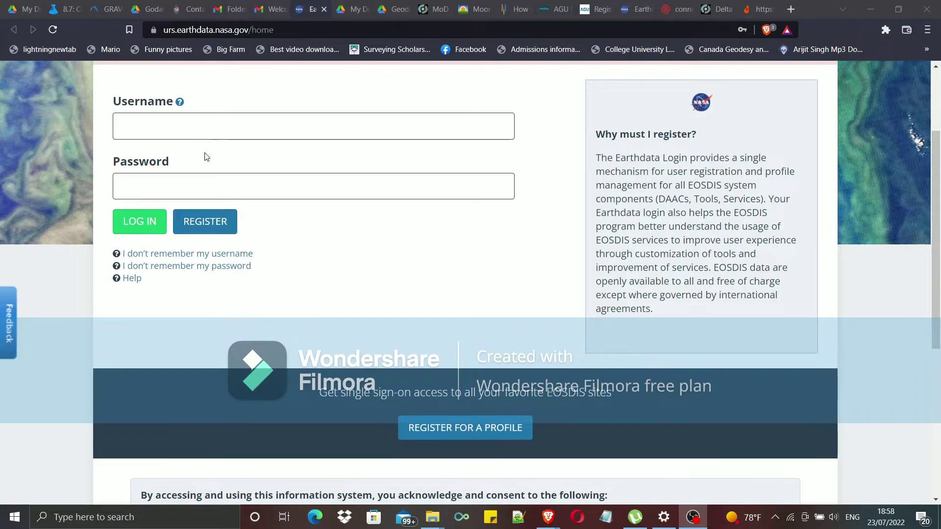
# Step: Select, then deselect, the red 'Email could not be verified' banner text on the home page
pyautogui.scroll(1, 206, 157)
pyautogui.scroll(-1, 203, 153)
pyautogui.scroll(1, 255, 132)
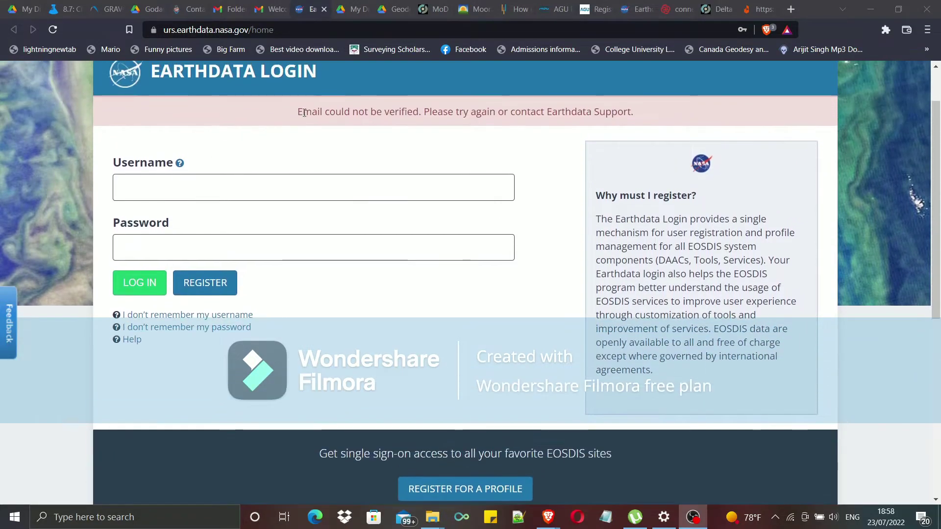
pyautogui.moveTo(297, 112); pyautogui.dragTo(634, 117)
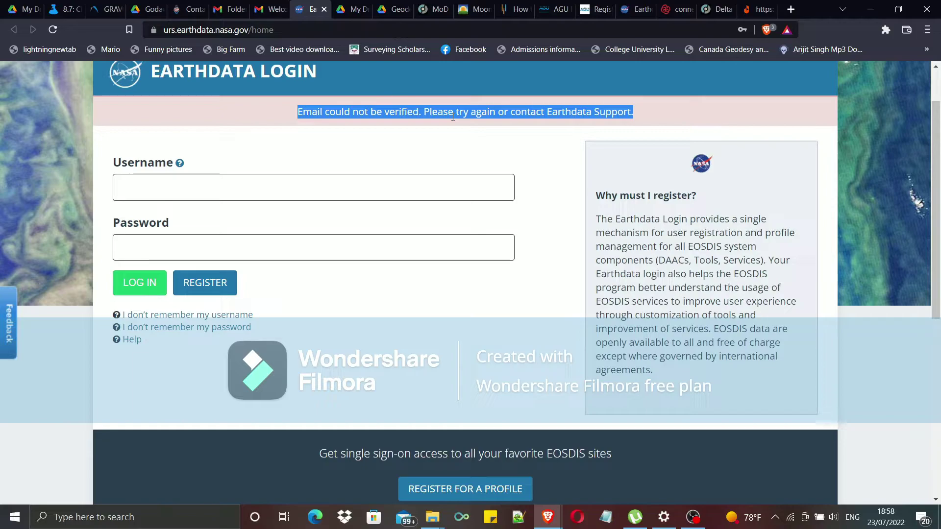
pyautogui.click(391, 135)
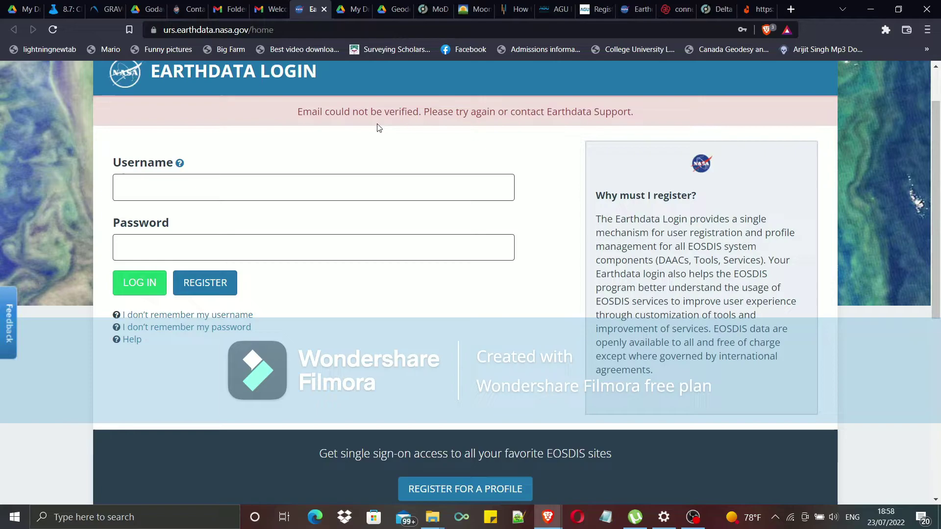
pyautogui.moveTo(293, 112)
pyautogui.mouseDown()
pyautogui.moveTo(625, 115)
pyautogui.moveTo(296, 118)
pyautogui.mouseUp()
pyautogui.click(282, 146)
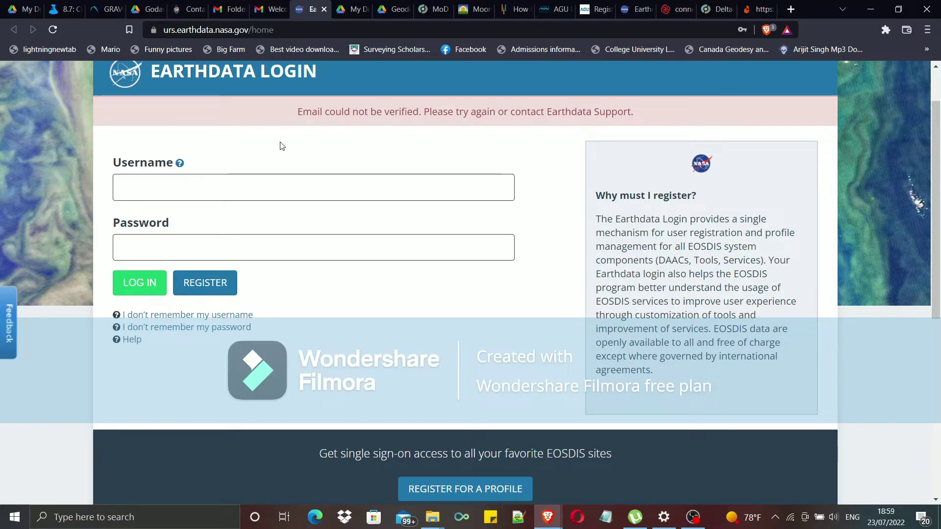
# Step: Log in with the newly registered username and its password to reach the profile page
pyautogui.click(225, 189)
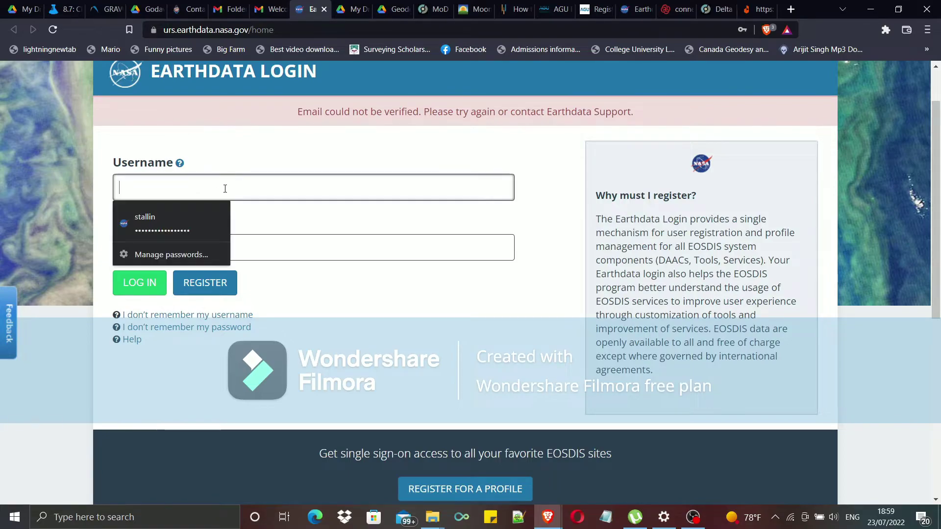
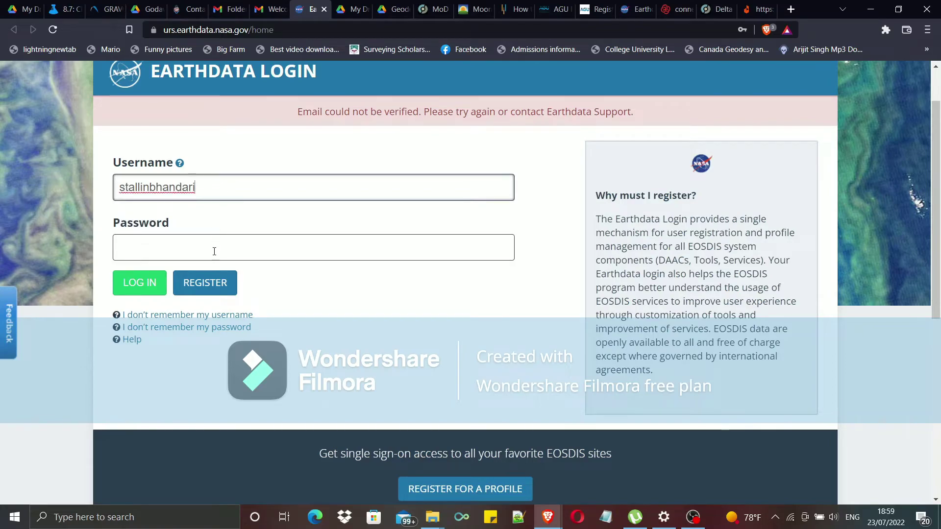
pyautogui.click(214, 250)
pyautogui.write('•••')
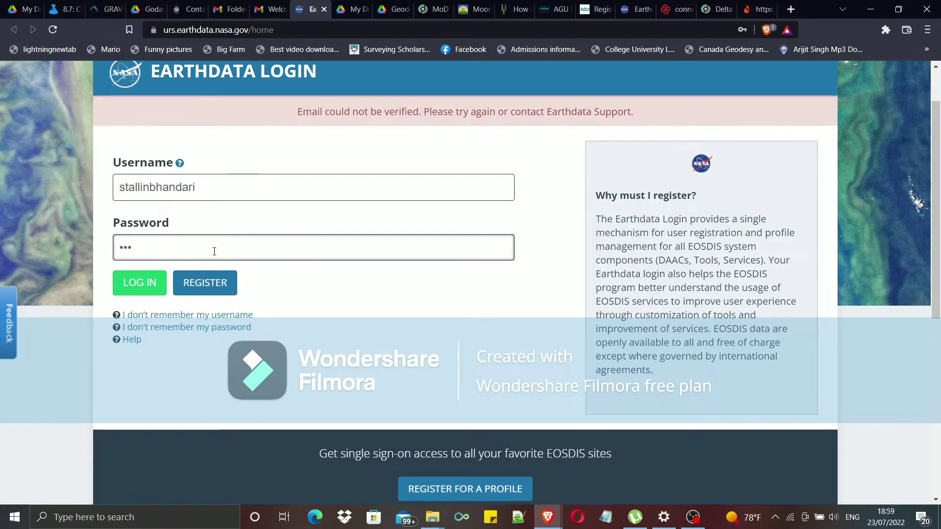
pyautogui.write('•')
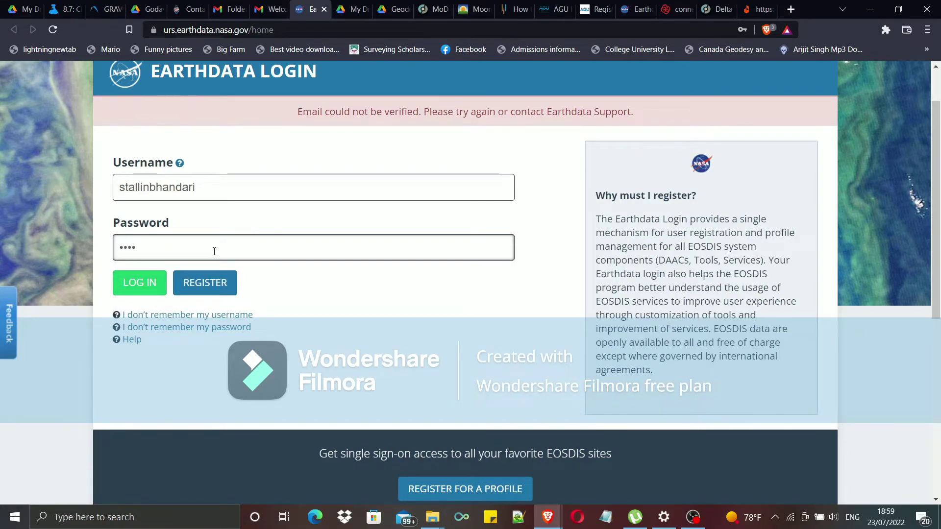
pyautogui.write('••••••••')
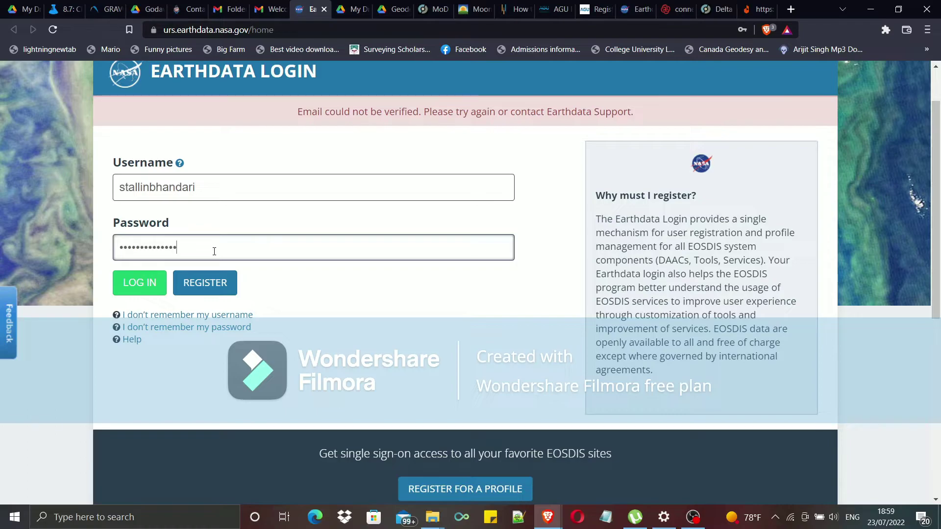
pyautogui.click(149, 284)
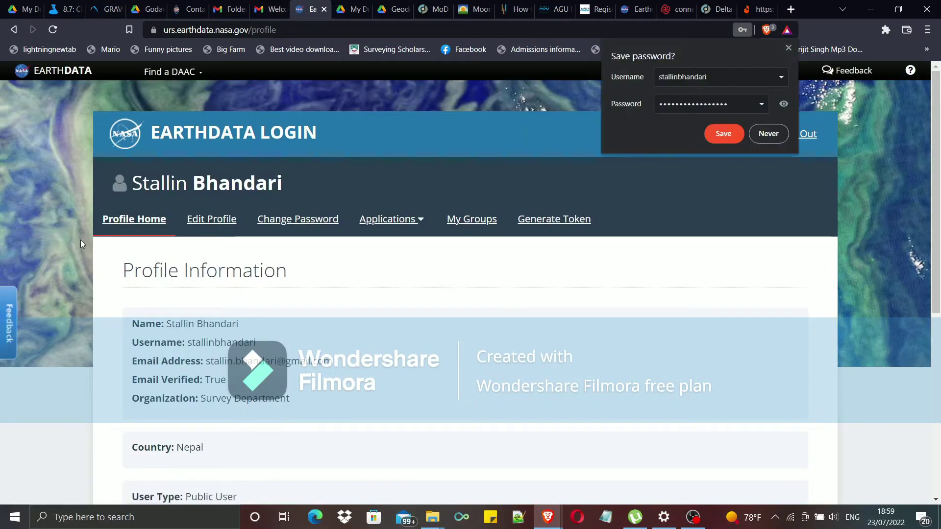
# Step: Dismiss the Save password prompt and review the profile, including Affiliation Government and Study Area Other
pyautogui.click(787, 49)
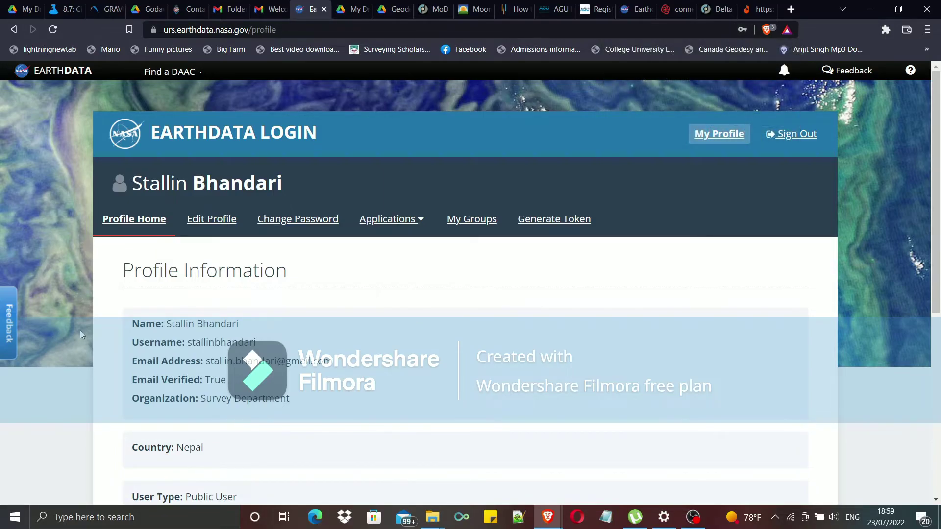
pyautogui.scroll(-3, 65, 334)
pyautogui.scroll(3, 66, 333)
pyautogui.scroll(-5, 68, 337)
pyautogui.scroll(3, 67, 338)
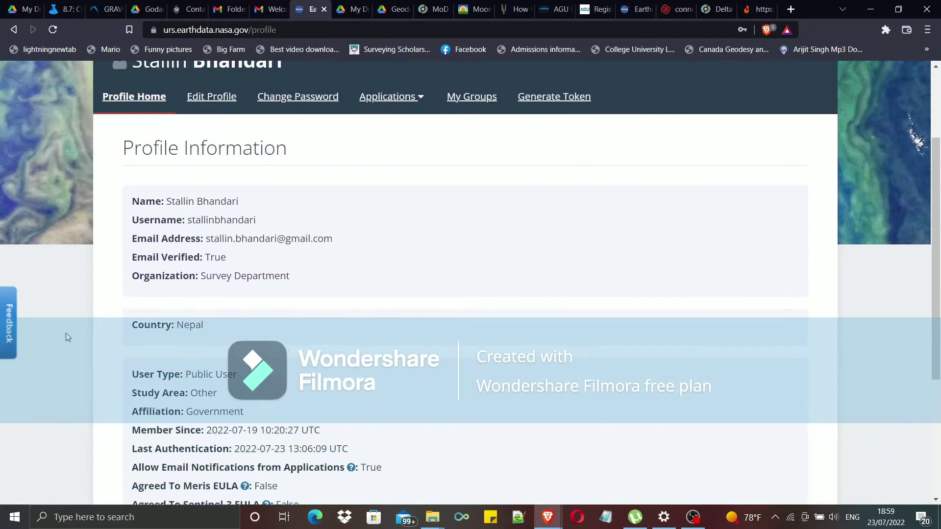
pyautogui.scroll(-1, 67, 337)
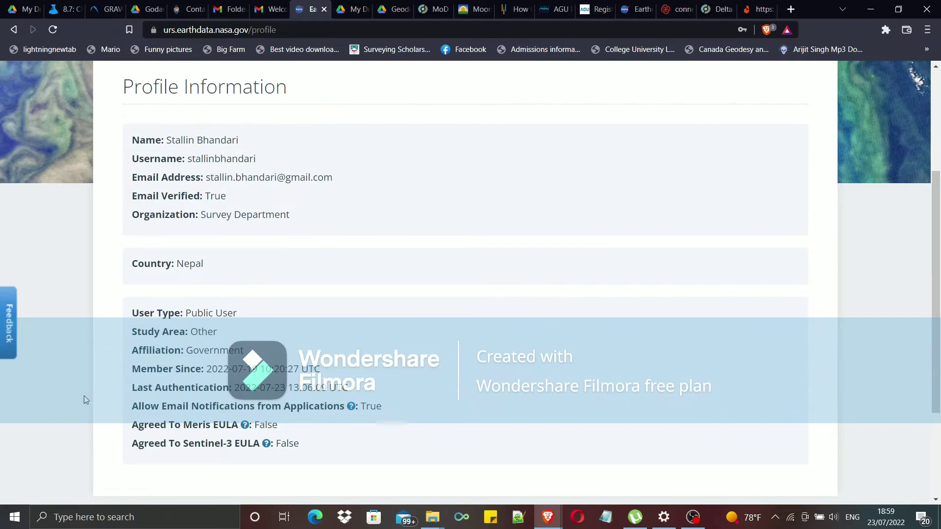
pyautogui.scroll(-1, 86, 400)
pyautogui.scroll(2, 86, 398)
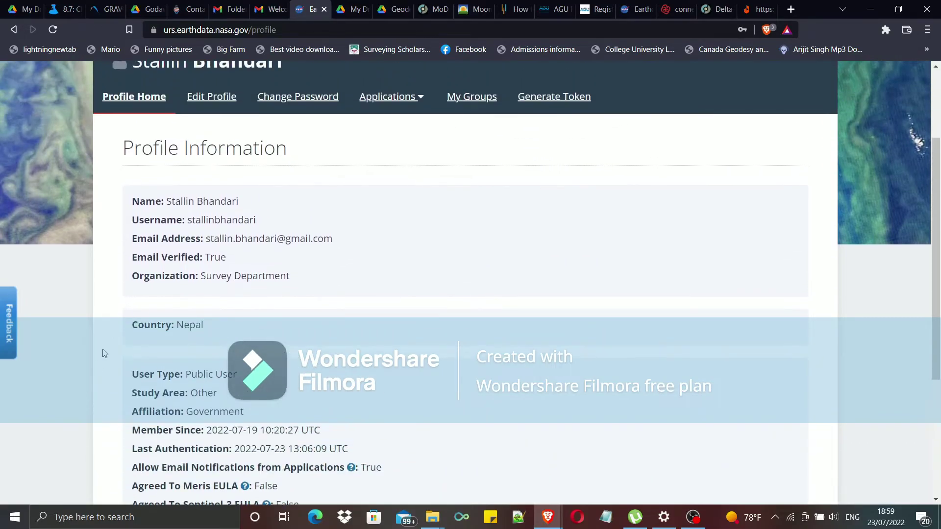
pyautogui.click(206, 98)
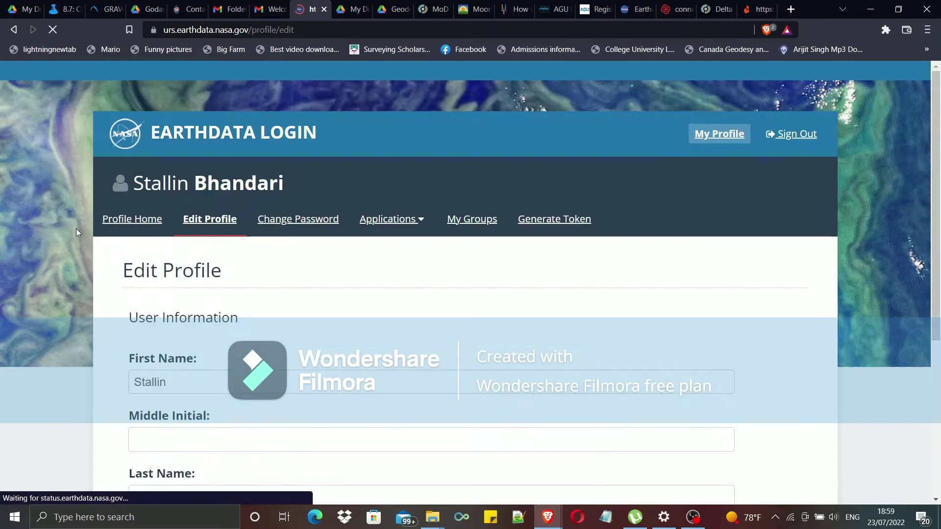
pyautogui.scroll(-20, 54, 281)
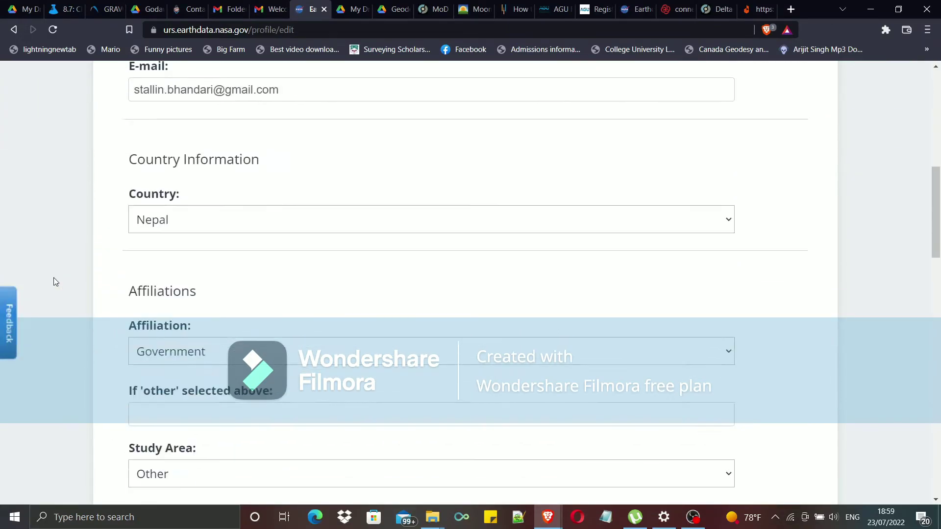
pyautogui.scroll(-7, 53, 281)
pyautogui.scroll(20, 54, 281)
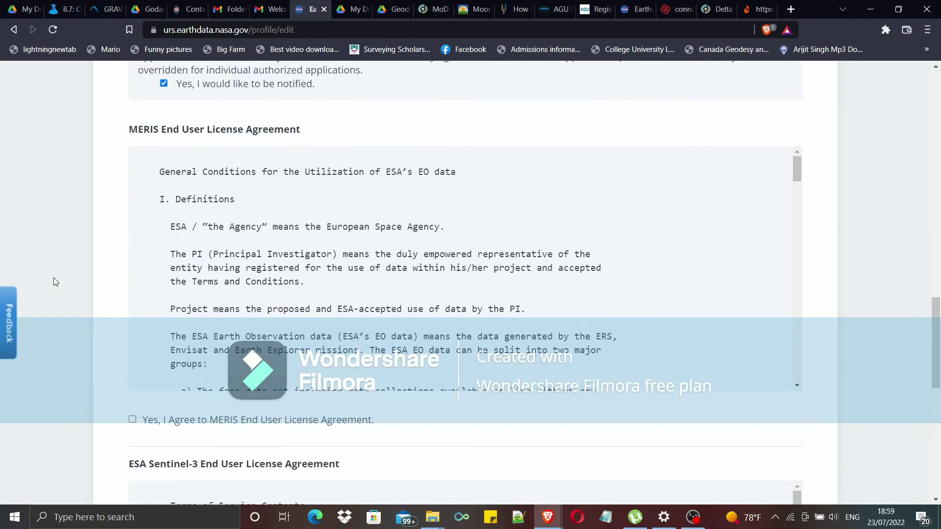
pyautogui.scroll(-15, 54, 278)
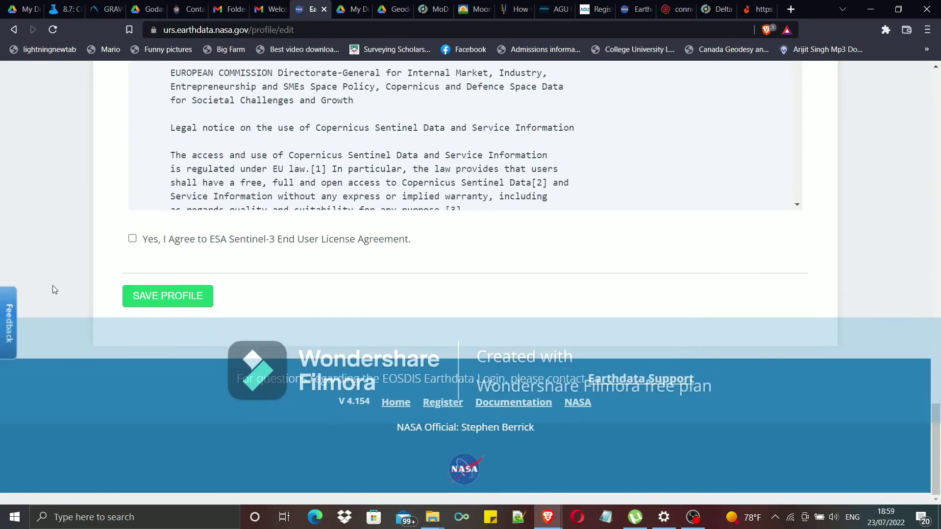
pyautogui.scroll(8, 73, 268)
pyautogui.scroll(20, 56, 267)
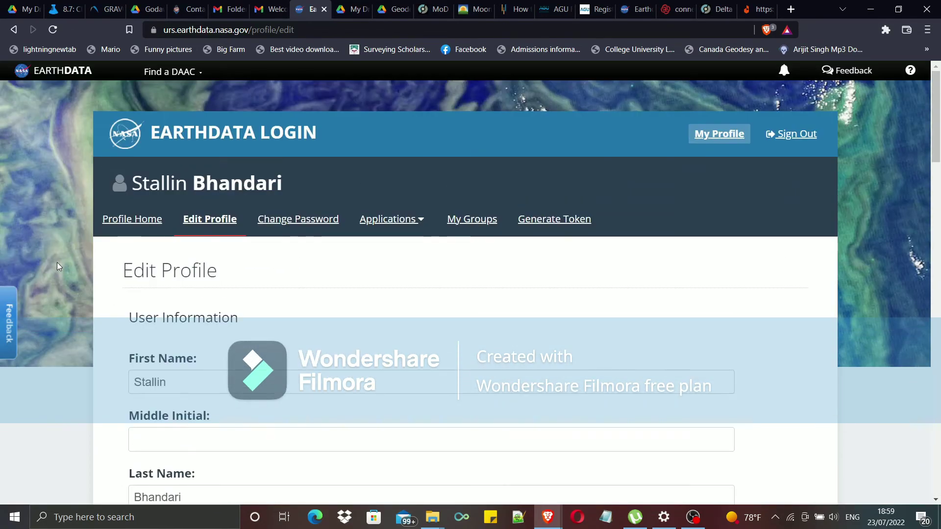
pyautogui.click(320, 220)
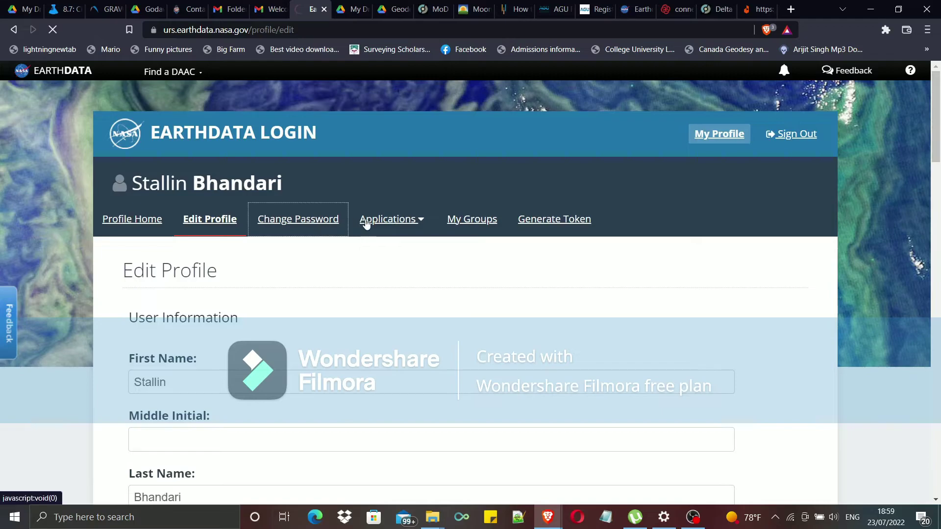
pyautogui.click(411, 227)
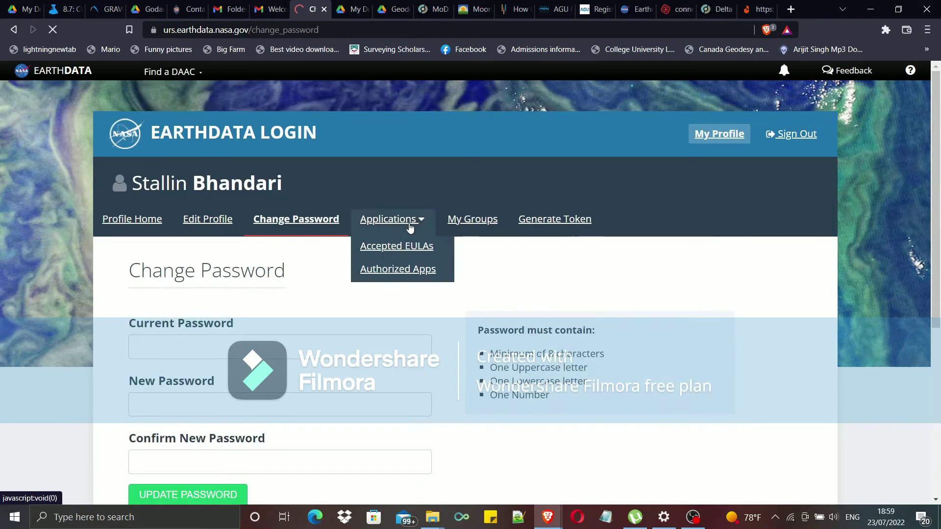
pyautogui.click(473, 220)
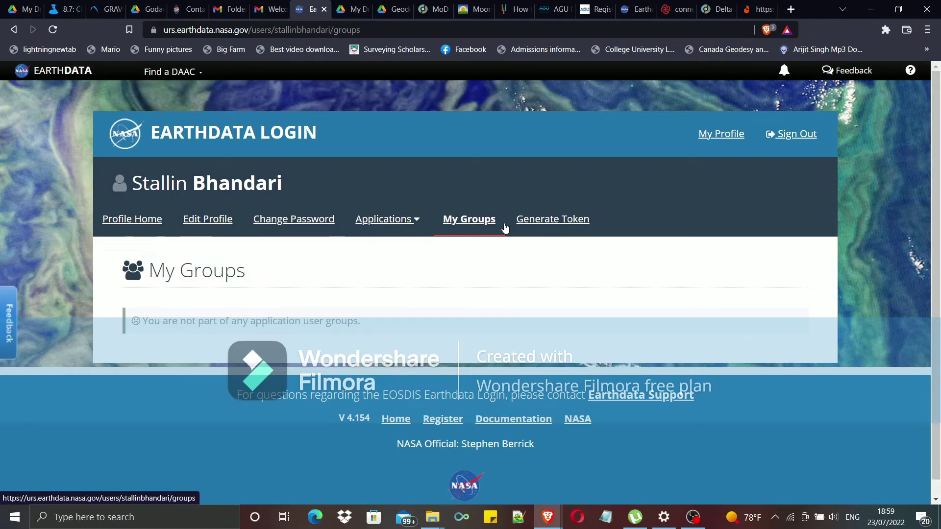
pyautogui.click(527, 224)
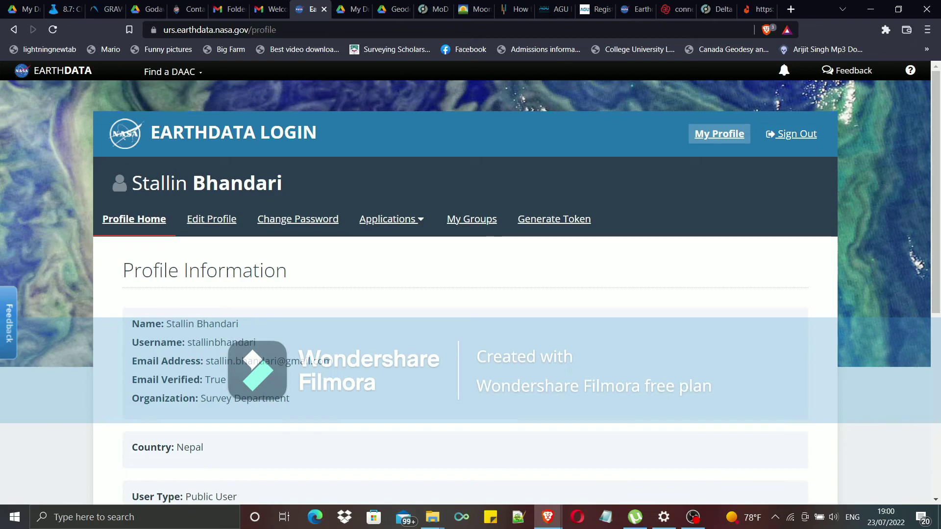
pyautogui.hotkey('alt', 'Tab')
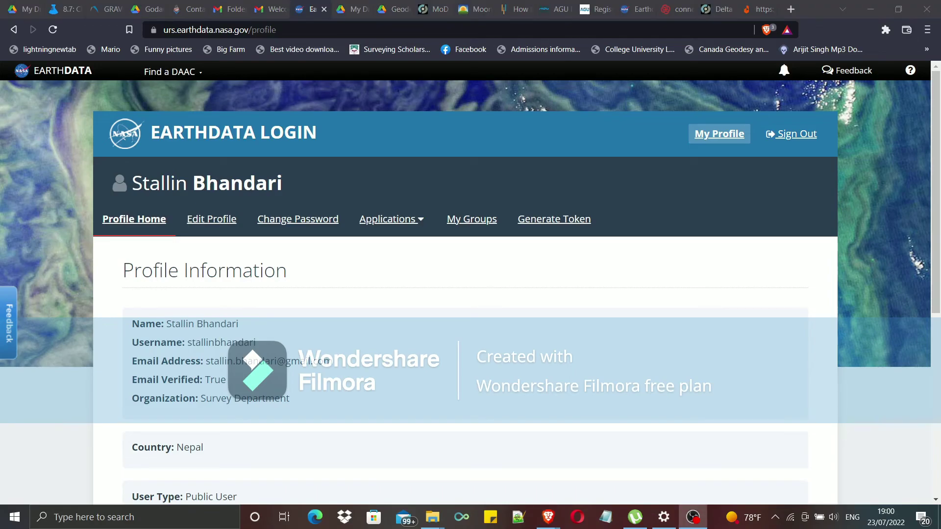